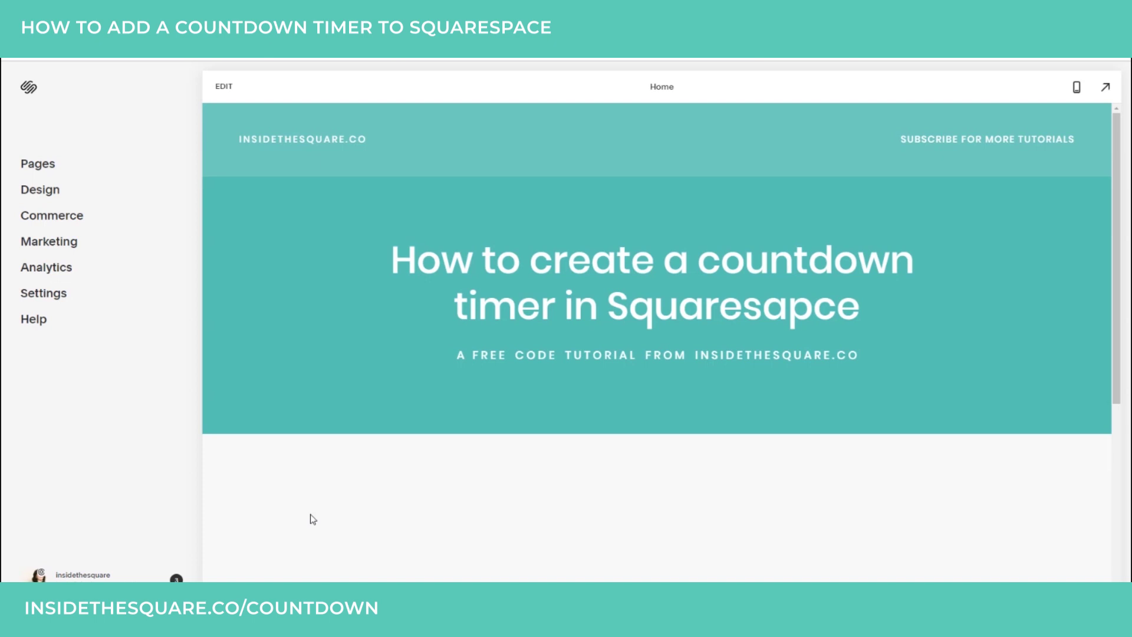
- Edit the Home page and insert a Code block into the empty section below the banner
left_click(225, 87)
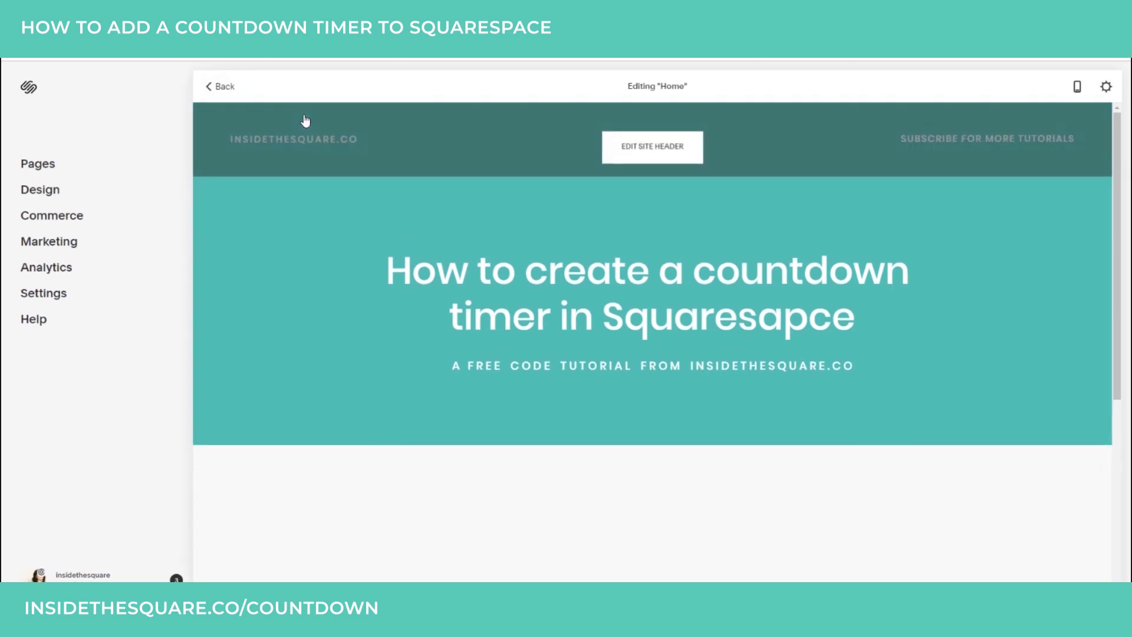
scroll(330, 445, "down", 4)
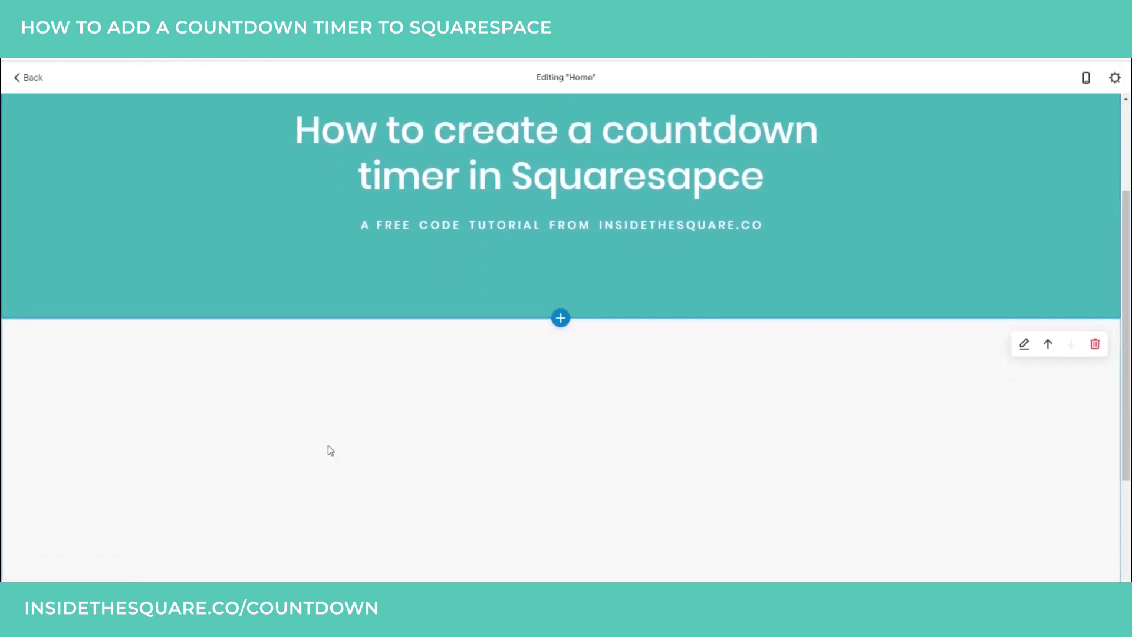
left_click(140, 393)
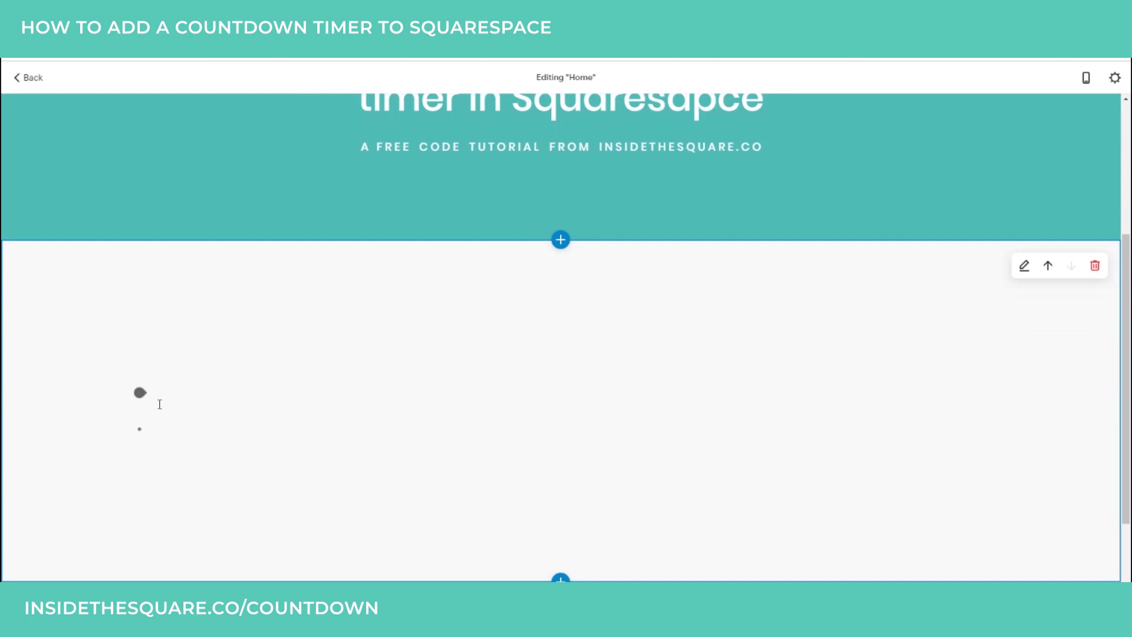
mouse_move(139, 396)
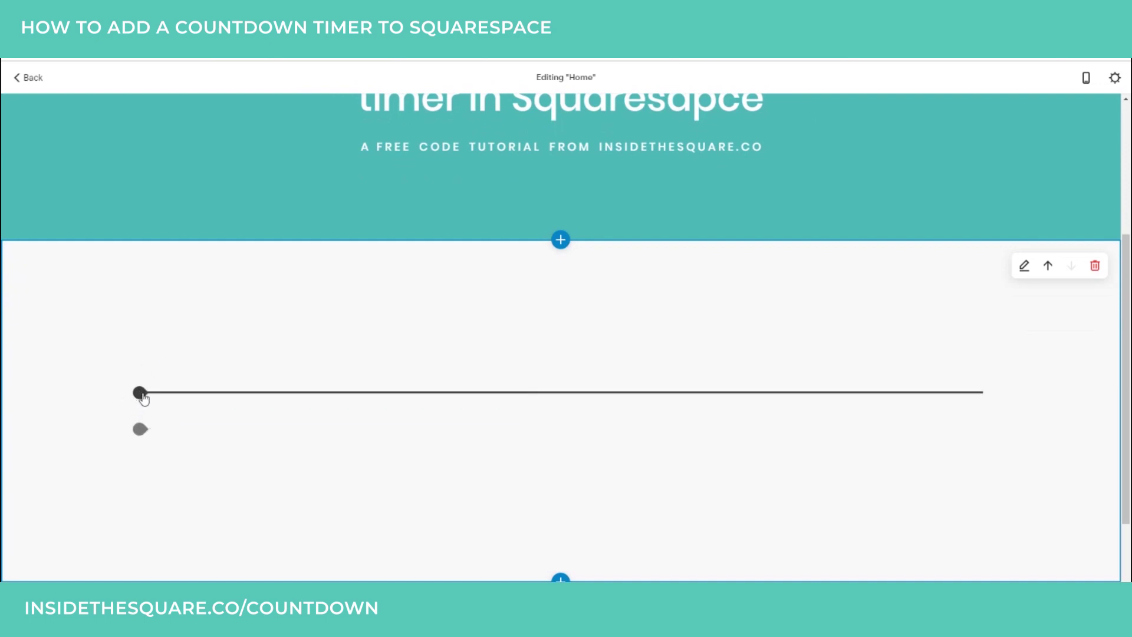
left_click(140, 394)
type("code")
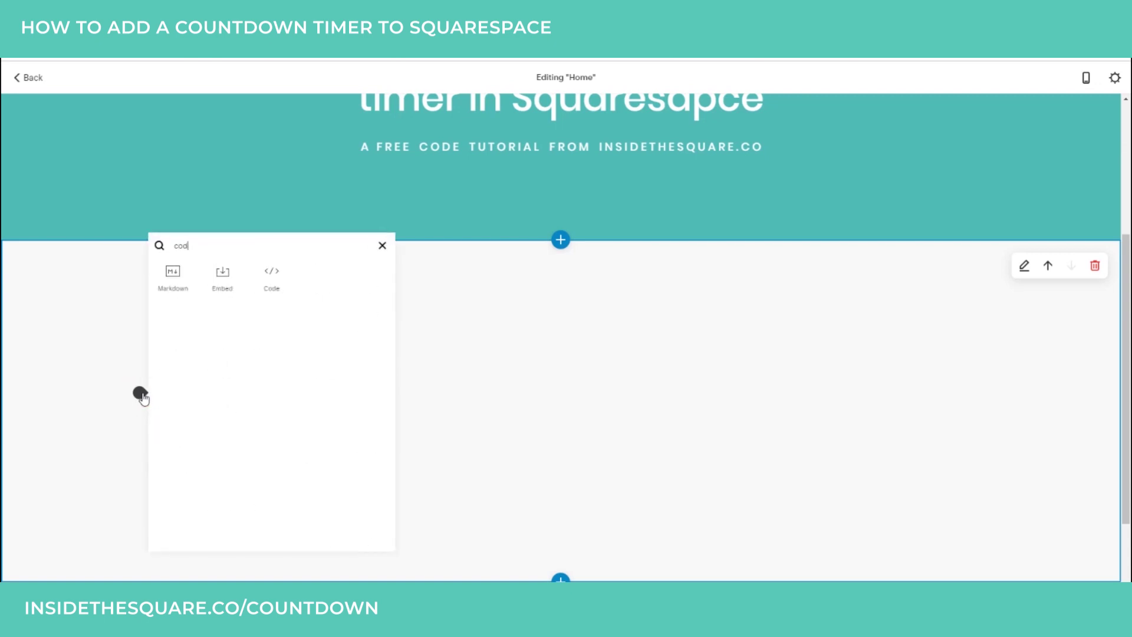
left_click(268, 284)
left_click_drag(862, 321, 827, 248)
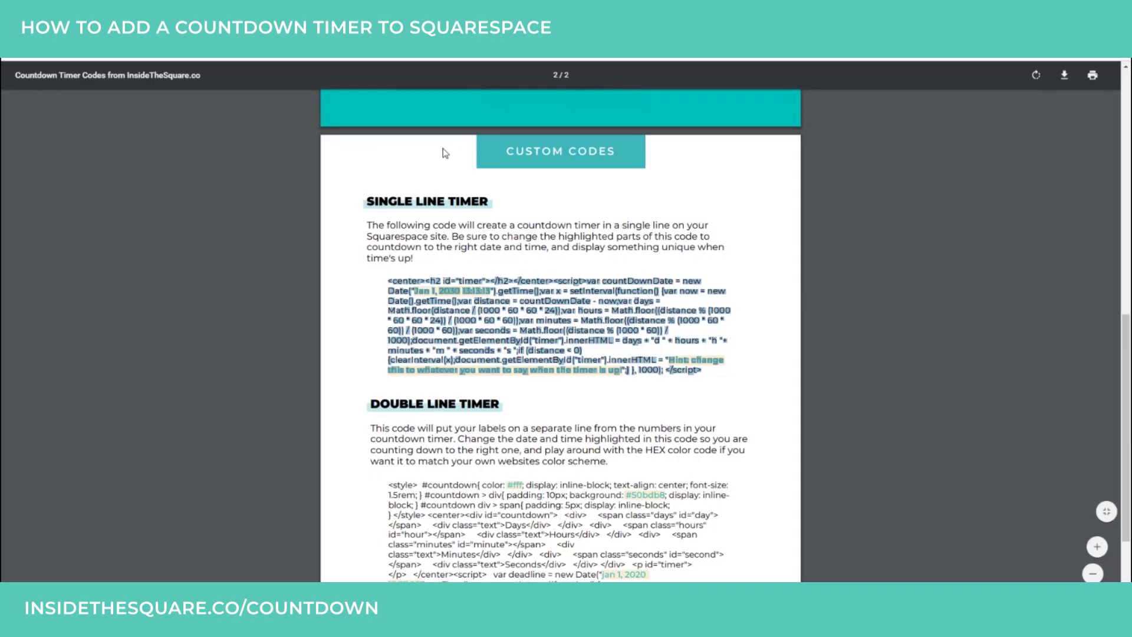
- In the cheat sheet PDF, select the full Single Line Timer code snippet
scroll(636, 326, "up", 10)
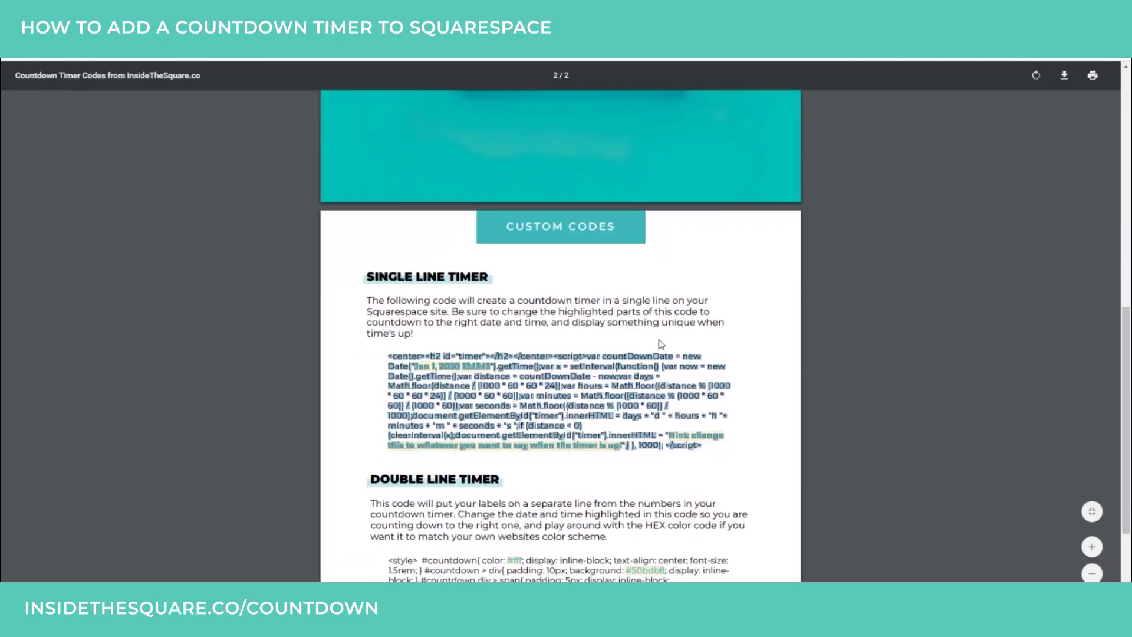
scroll(661, 345, "down", 4)
scroll(661, 344, "up", 2)
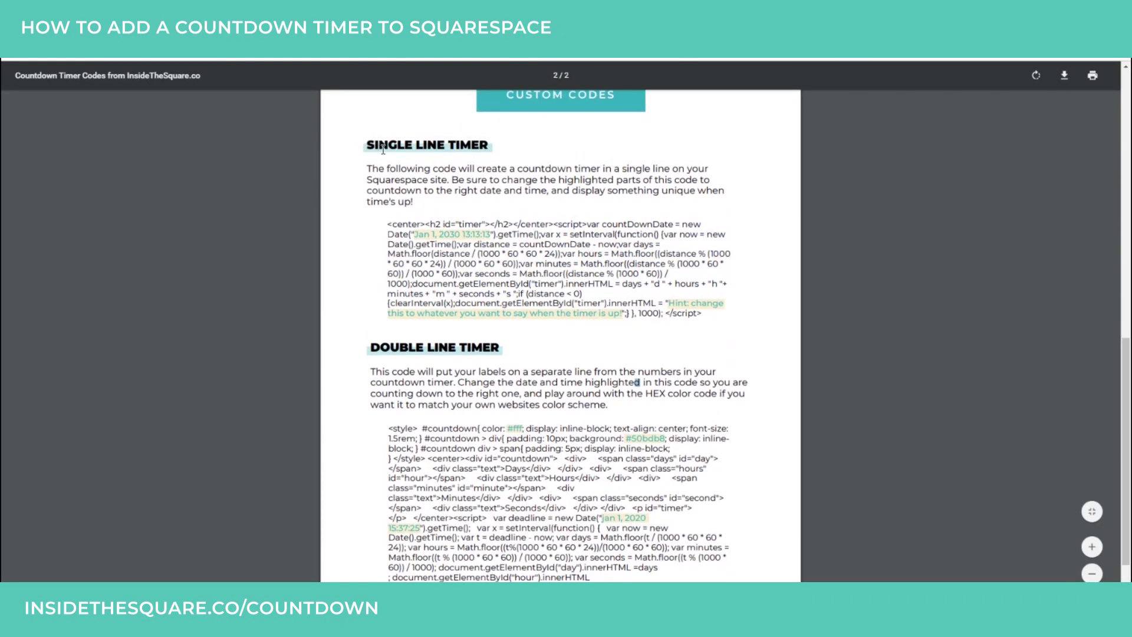
left_click_drag(390, 224, 706, 317)
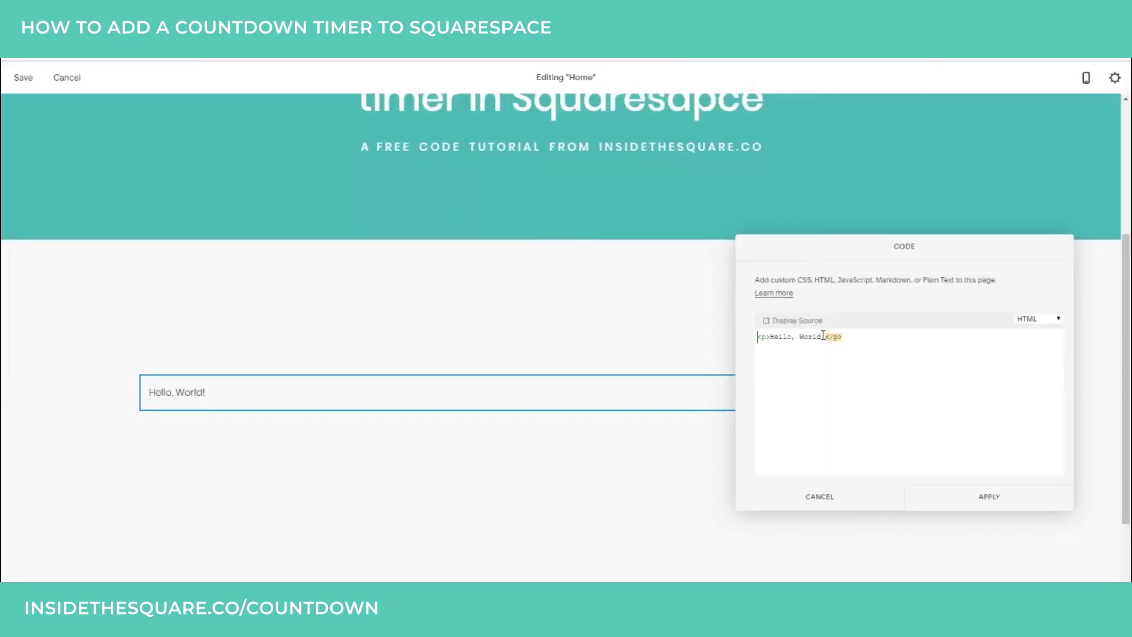
- Replace the Hello, World! placeholder with the pasted single-line timer code and check its target date
triple_click(824, 336)
key("ctrl+v")
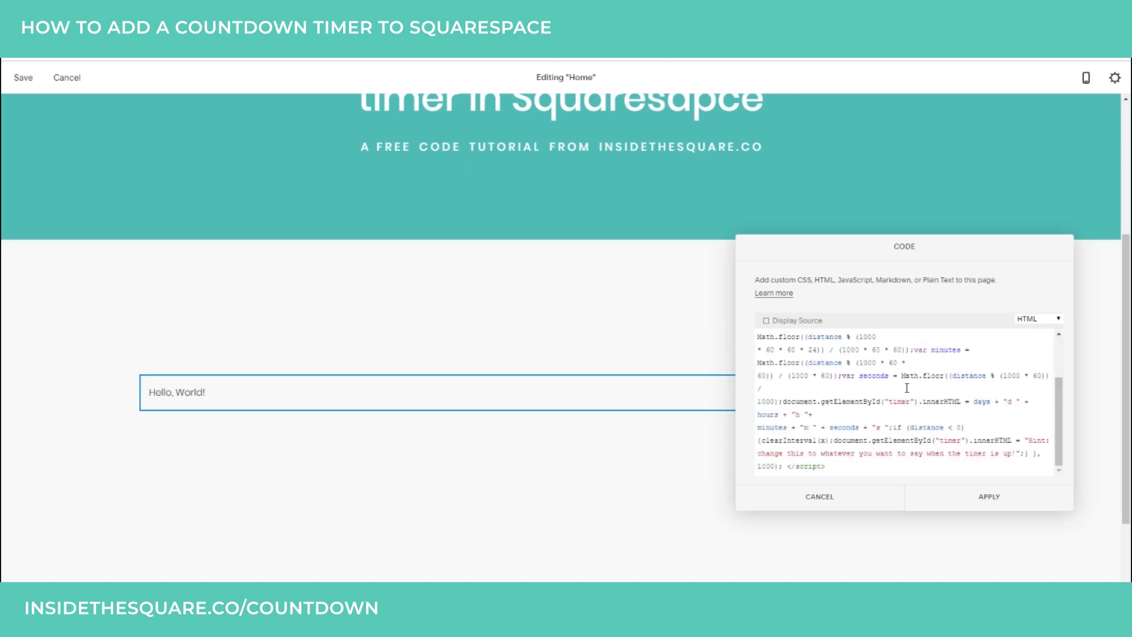
left_click_drag(883, 245, 652, 155)
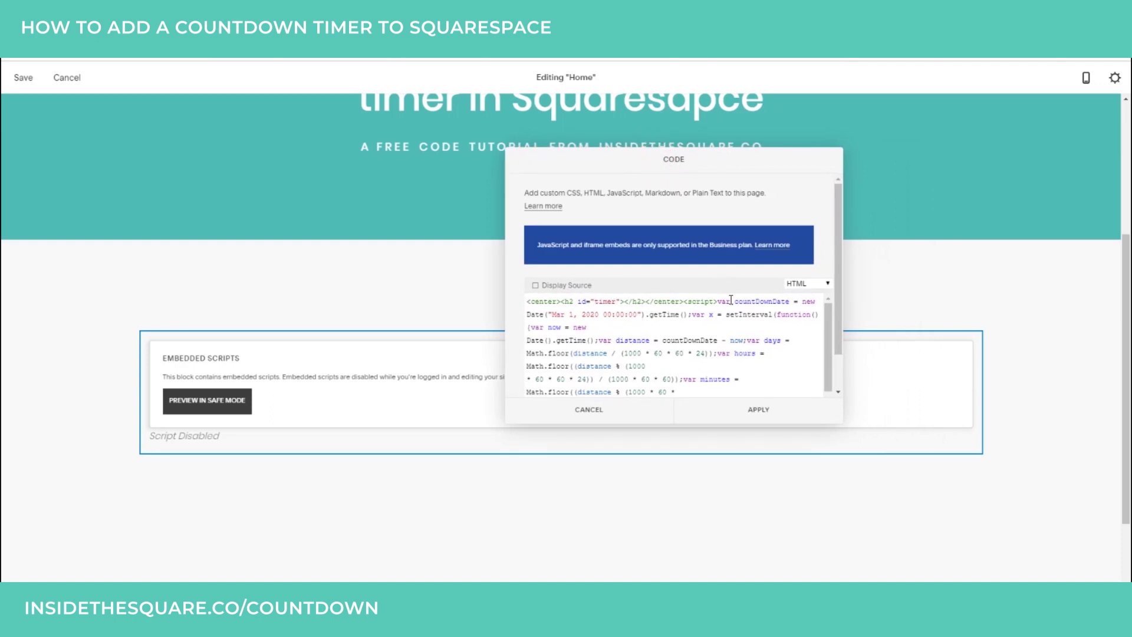
left_click_drag(637, 314, 560, 326)
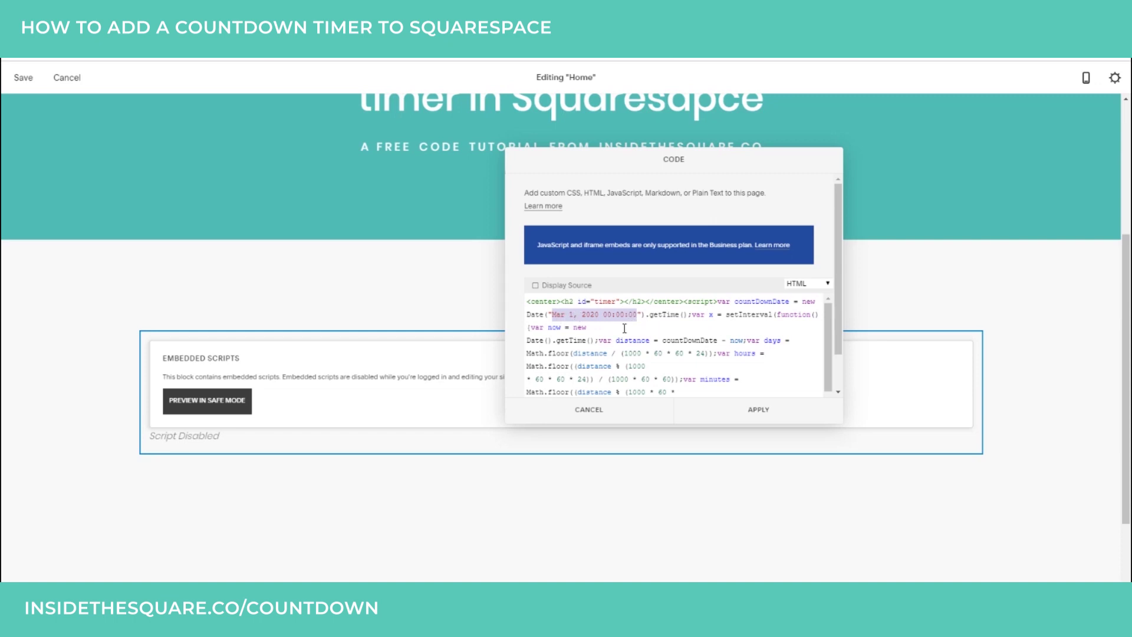
- Change the timer's end message to 'Time's up!' and apply the code to the block
scroll(669, 339, "down", 2)
scroll(688, 367, "down", 2)
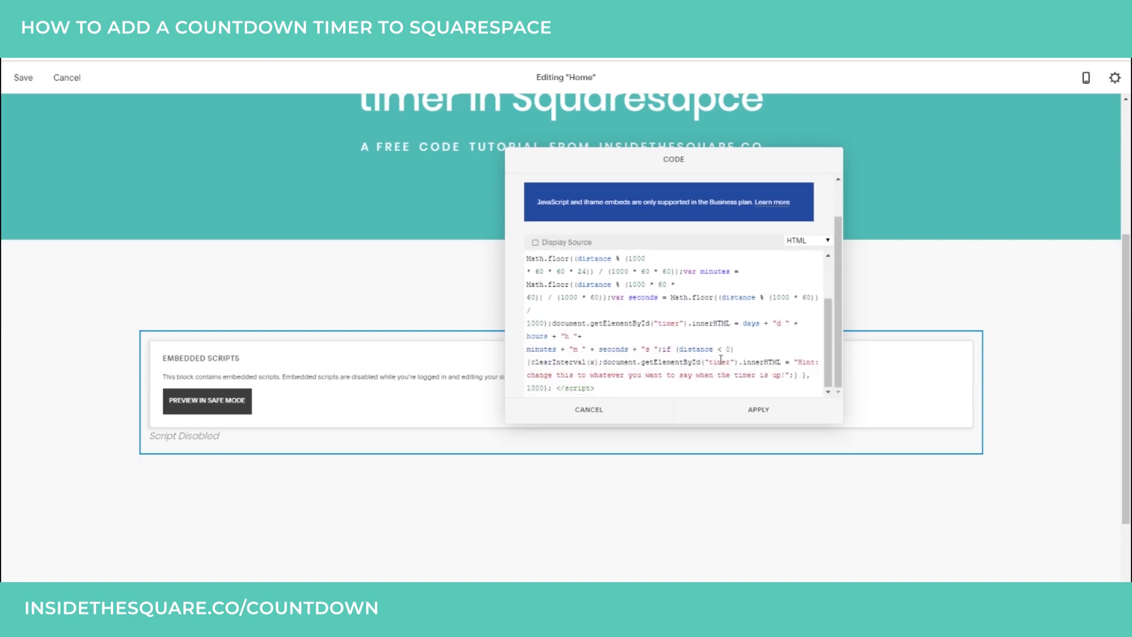
left_click_drag(799, 363, 787, 373)
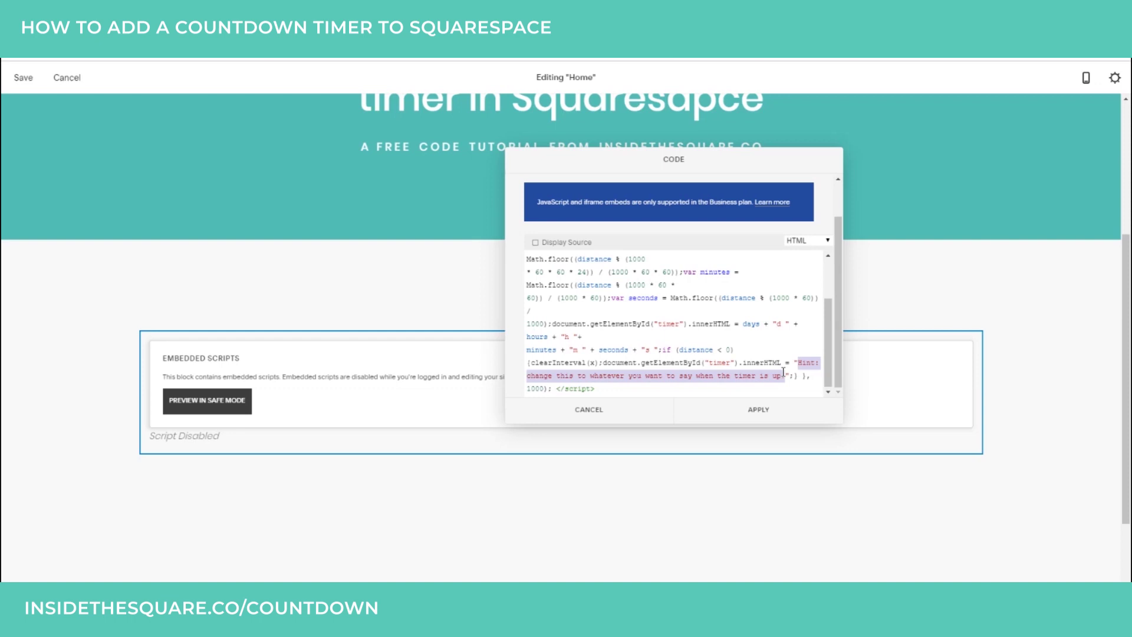
type("Time's up")
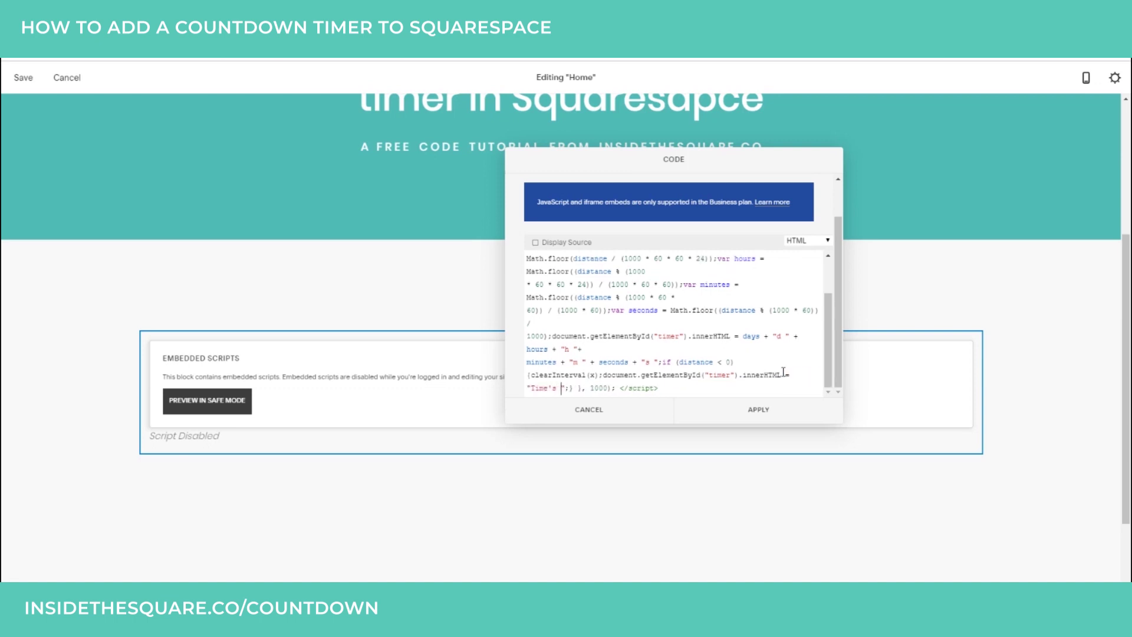
type("!")
scroll(695, 329, "up", 2)
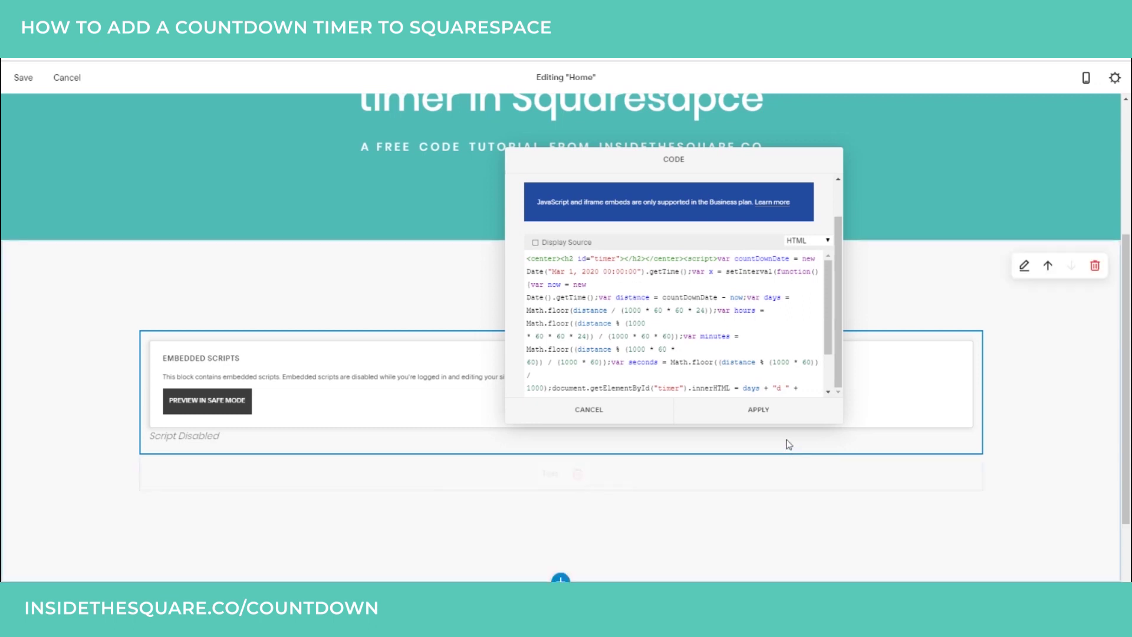
left_click(757, 411)
- Save the Home page and check the live countdown, reading 74d 7h 40m 35s
left_click(23, 77)
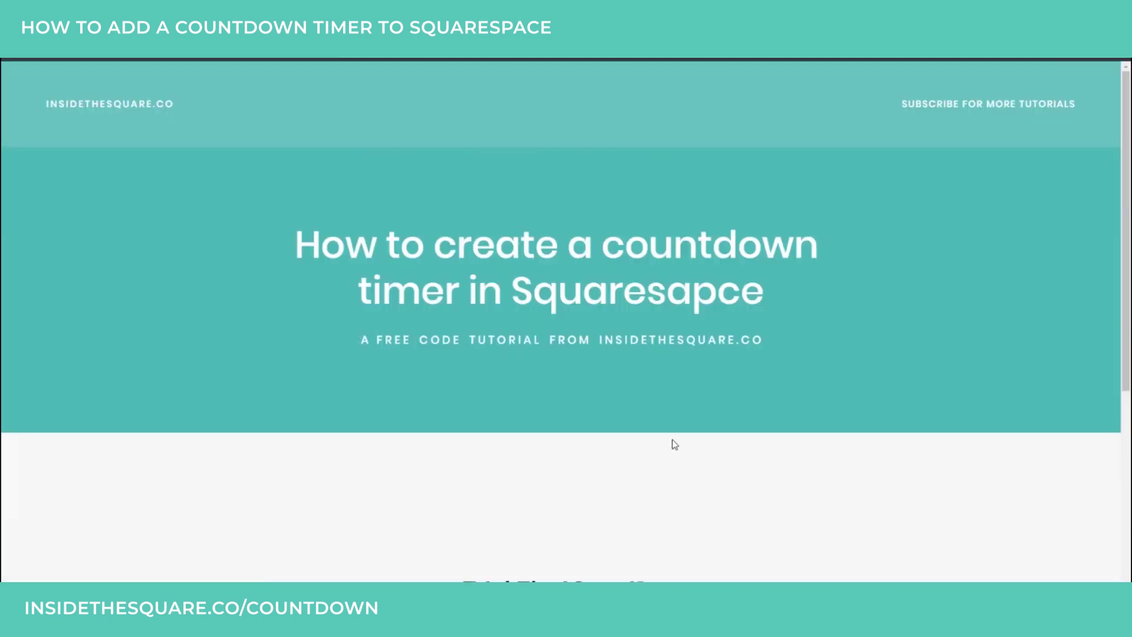
scroll(676, 442, "down", 3)
left_click_drag(450, 412, 671, 391)
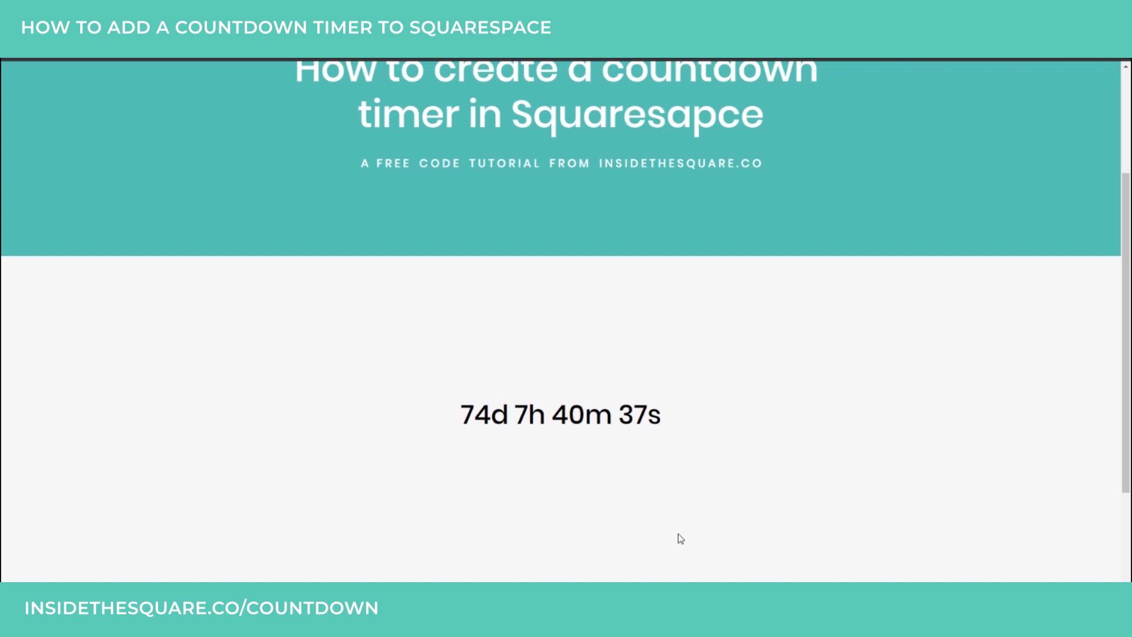
scroll(694, 531, "down", 1)
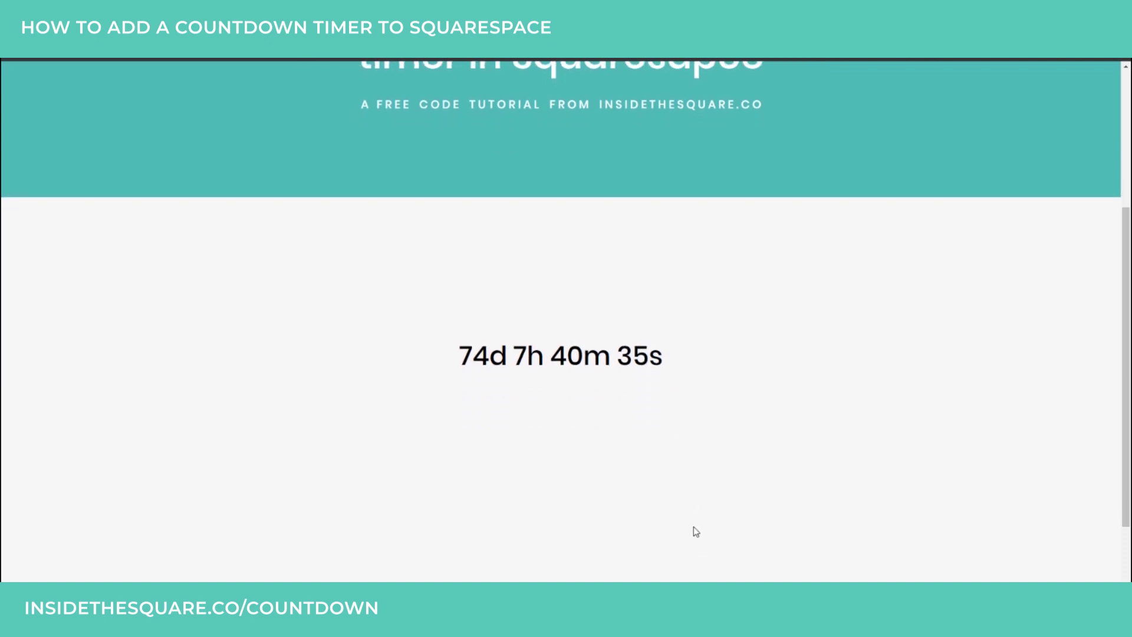
scroll(684, 519, "up", 5)
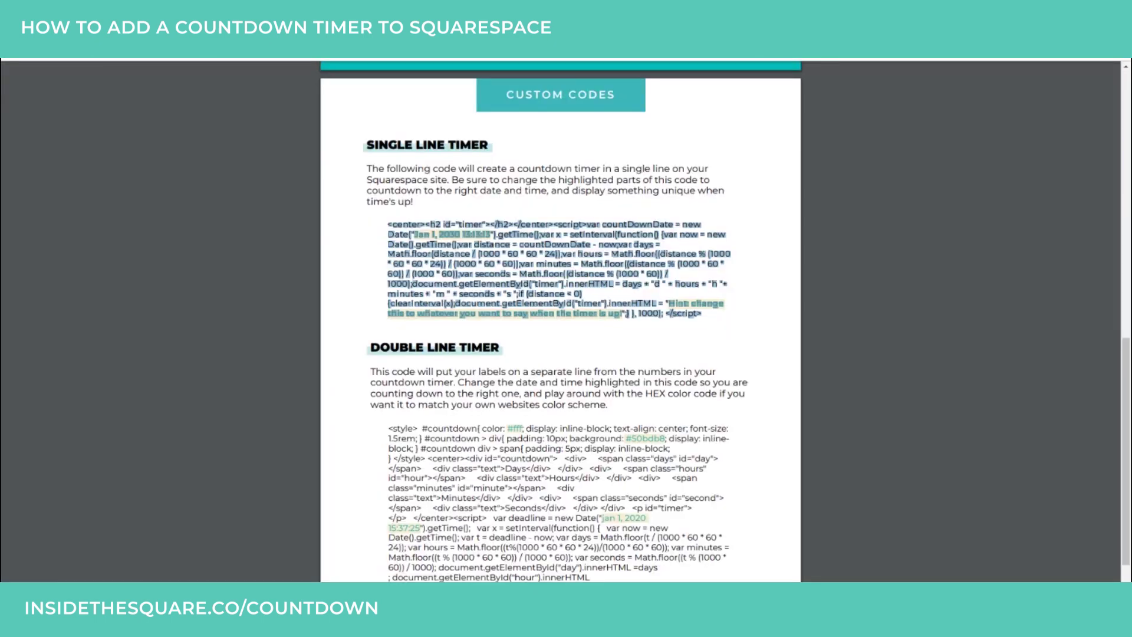
- Review the hint text and countdown date in the single-line timer code
left_click(600, 315)
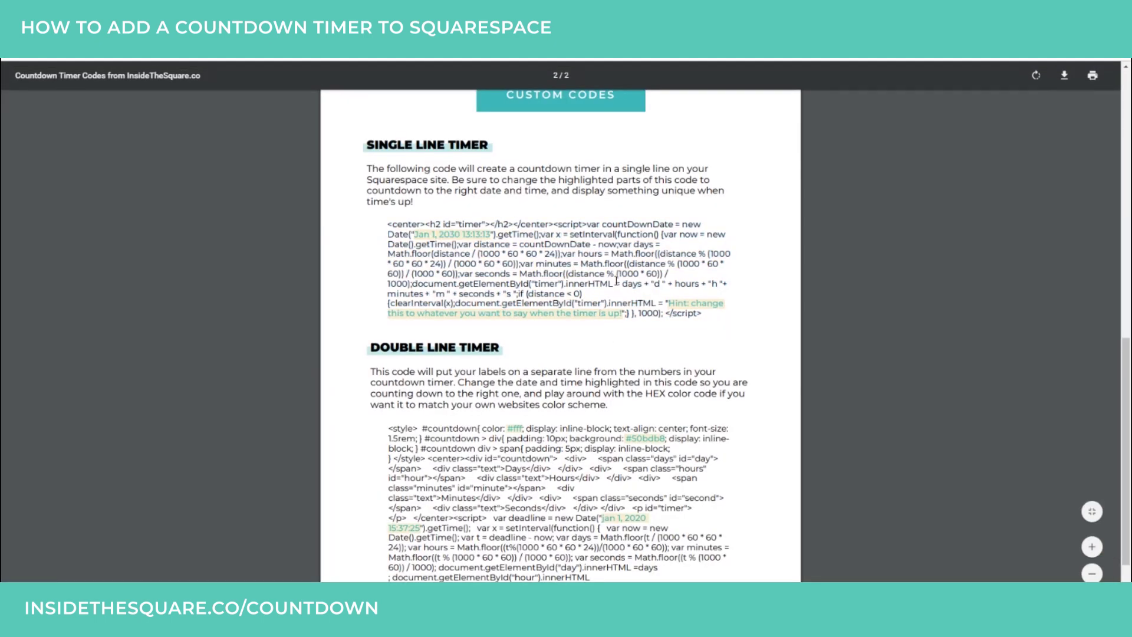
left_click_drag(670, 305, 620, 316)
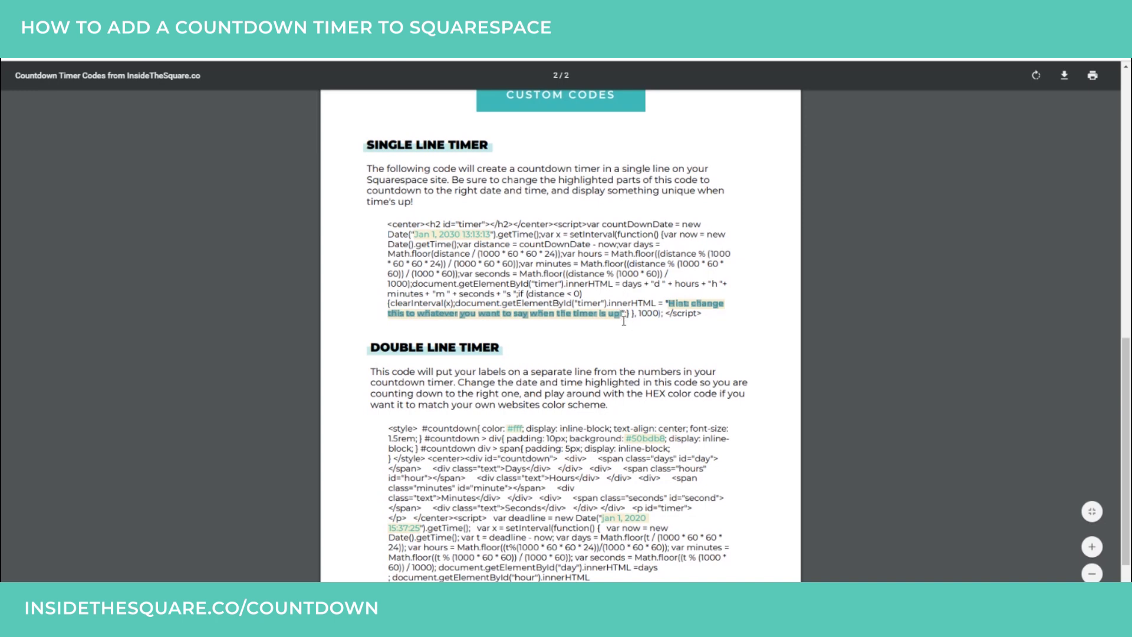
left_click(624, 320)
left_click_drag(491, 234, 422, 236)
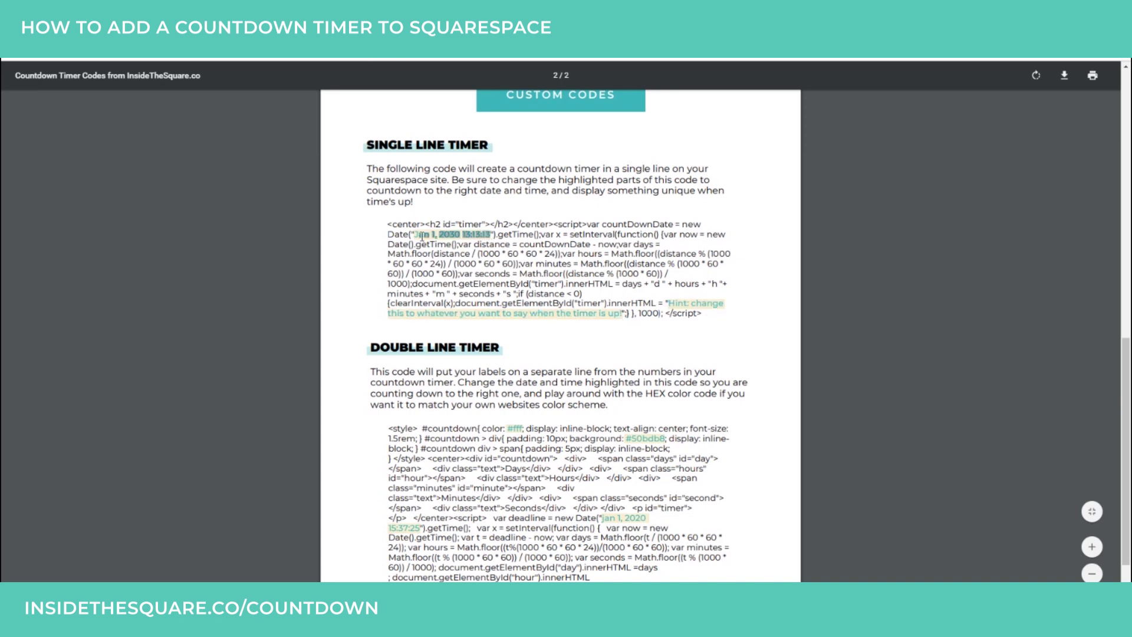
left_click(738, 339)
- Select the entire Double Line Timer code in the cheat sheet
scroll(703, 320, "down", 2)
triple_click(711, 497)
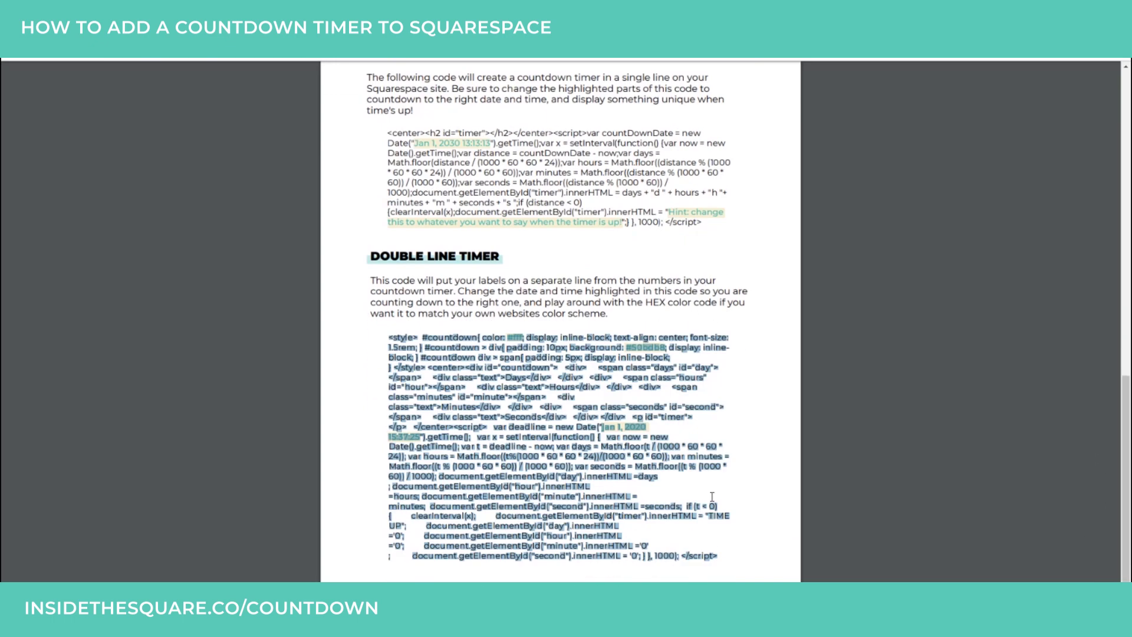
left_click(567, 264)
left_click_drag(387, 336, 737, 564)
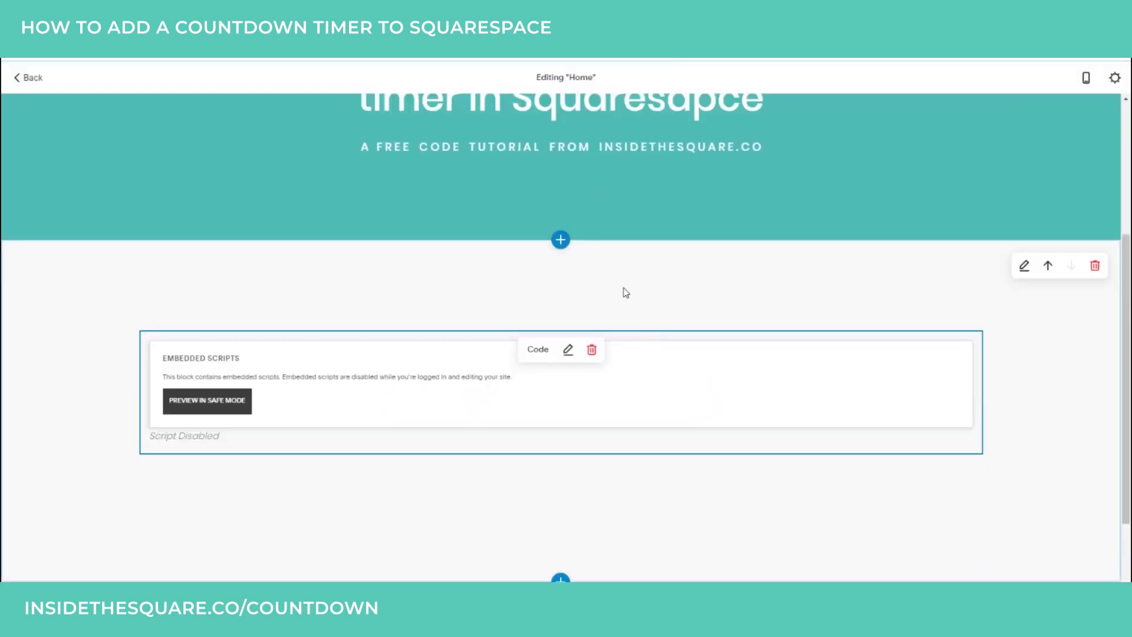
- Remove the old single-line timer Code block from the Home page
left_click(568, 350)
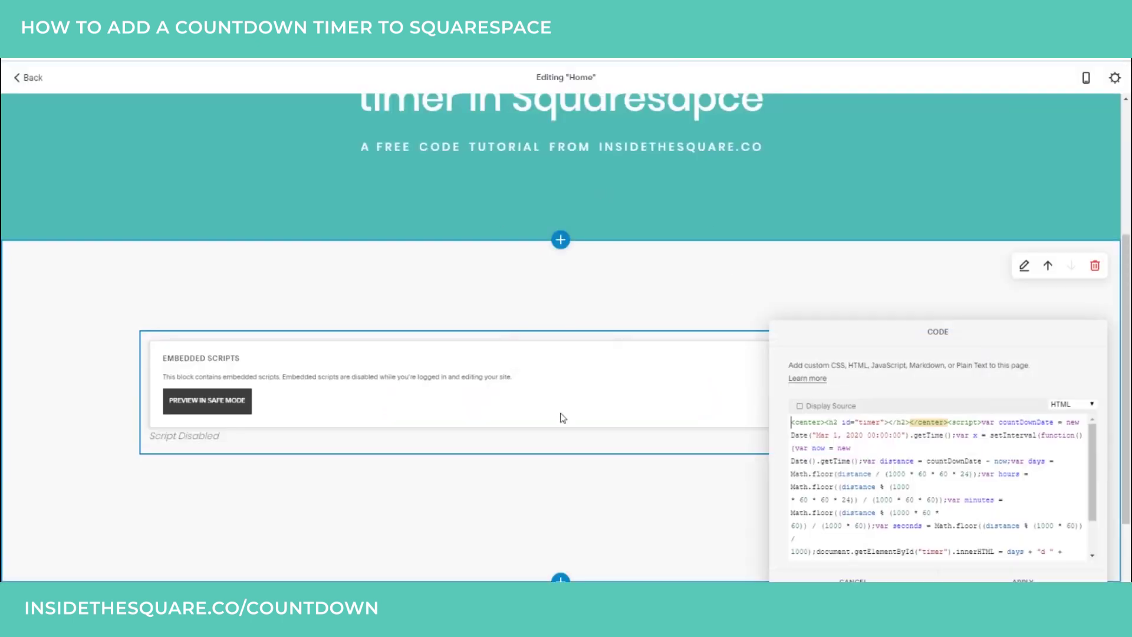
left_click(714, 450)
left_click(591, 350)
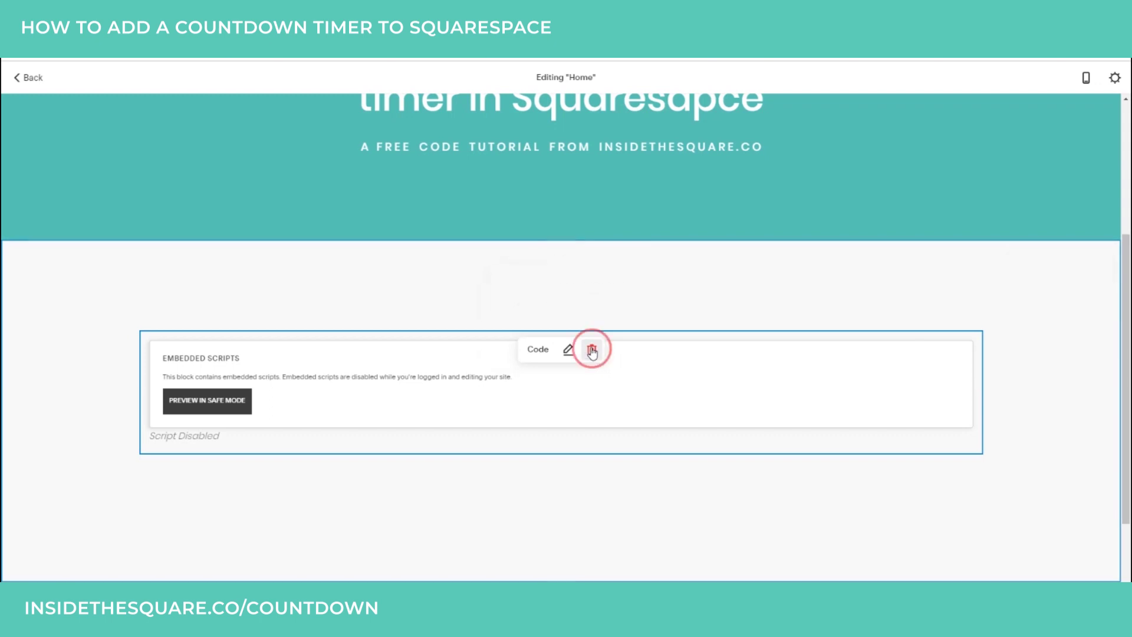
left_click(650, 353)
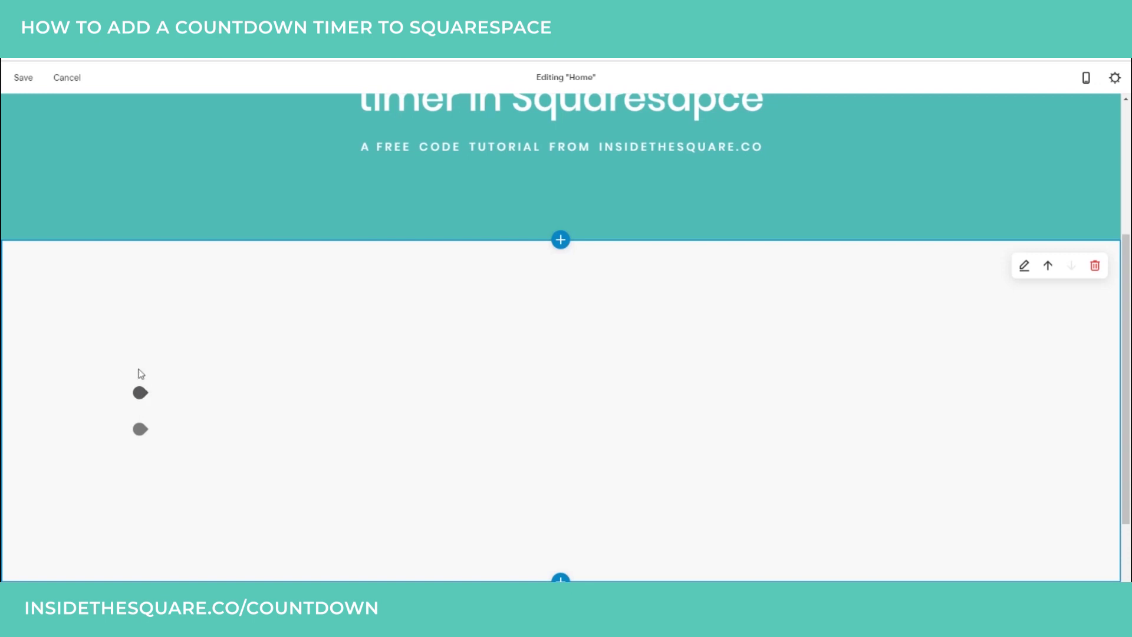
- Add a new Code block and paste the Double Line Timer code over Hello, World!
left_click(139, 394)
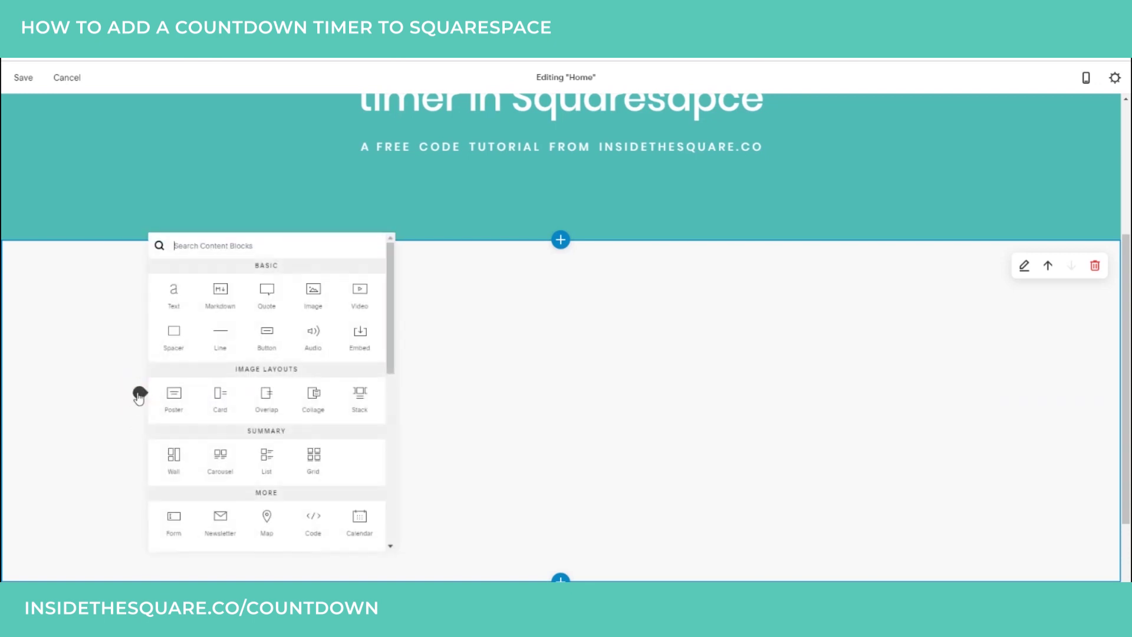
left_click(247, 246)
type("cod")
left_click(283, 289)
left_click(845, 318)
left_click_drag(845, 317, 476, 194)
left_click_drag(548, 312, 380, 278)
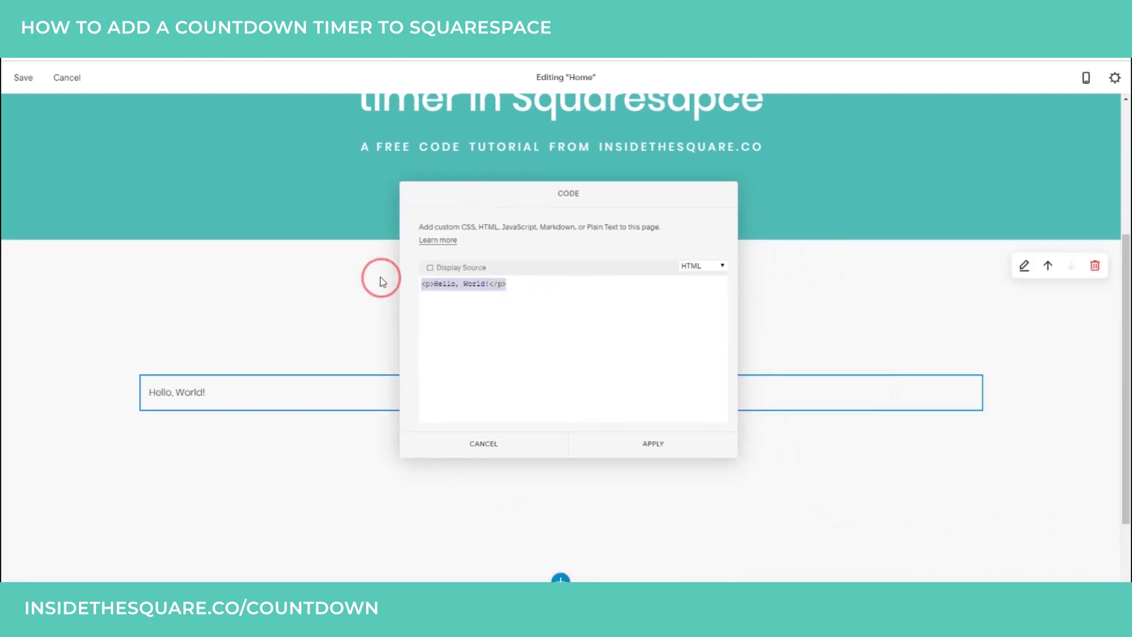
key("ctrl+v")
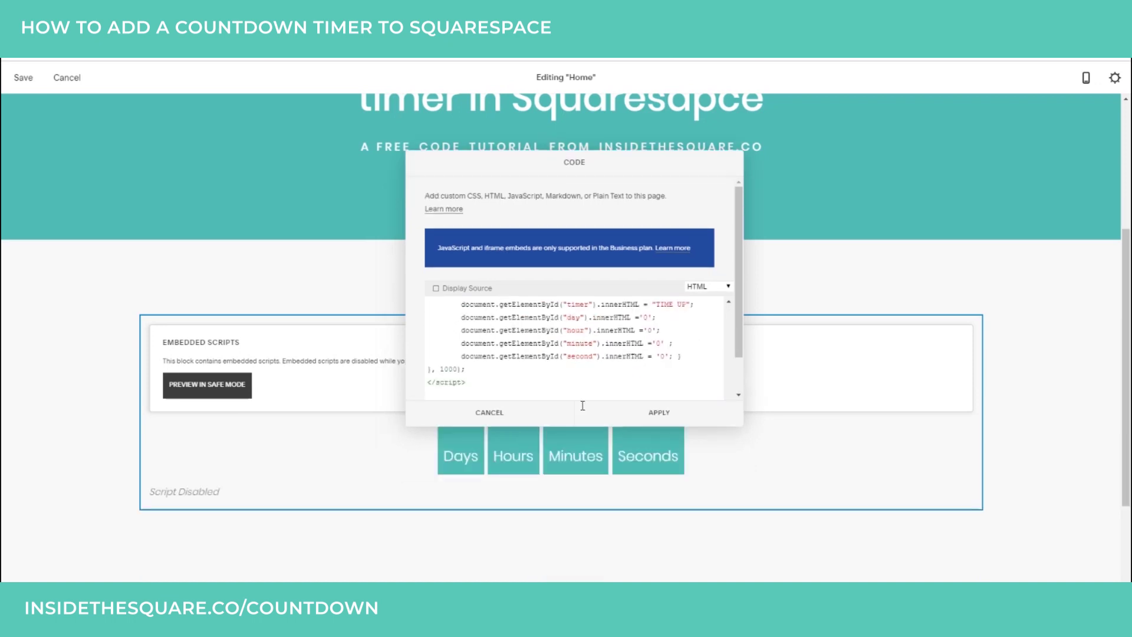
- Check the deadline date and #50bdb8 box colour in the script, then apply the code
scroll(623, 358, "up", 10)
scroll(625, 360, "up", 3)
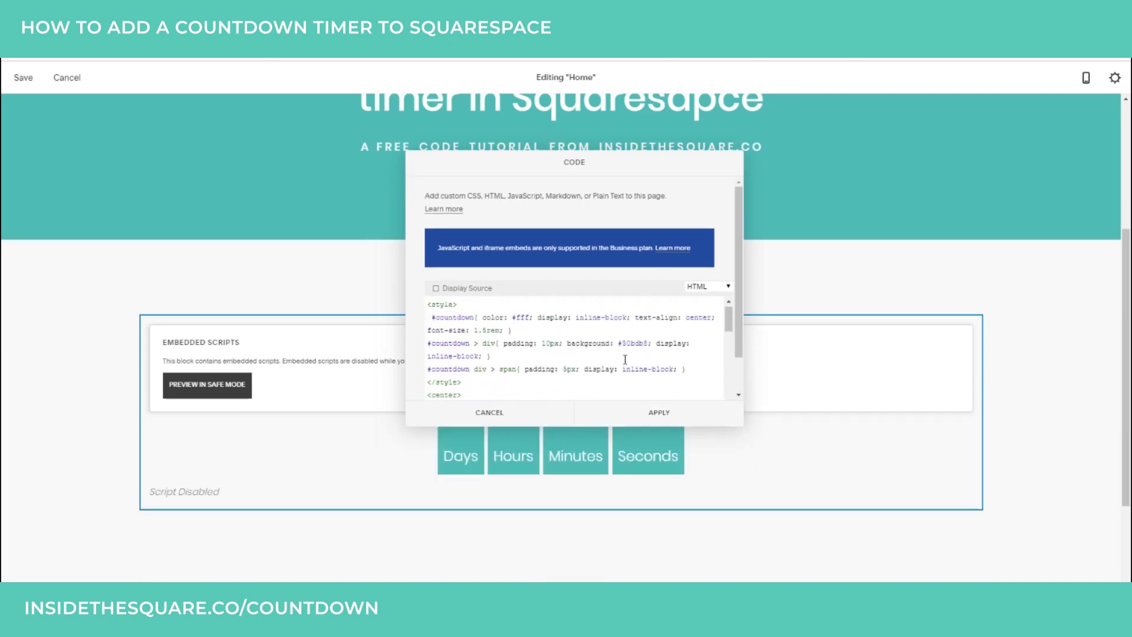
scroll(609, 357, "down", 6)
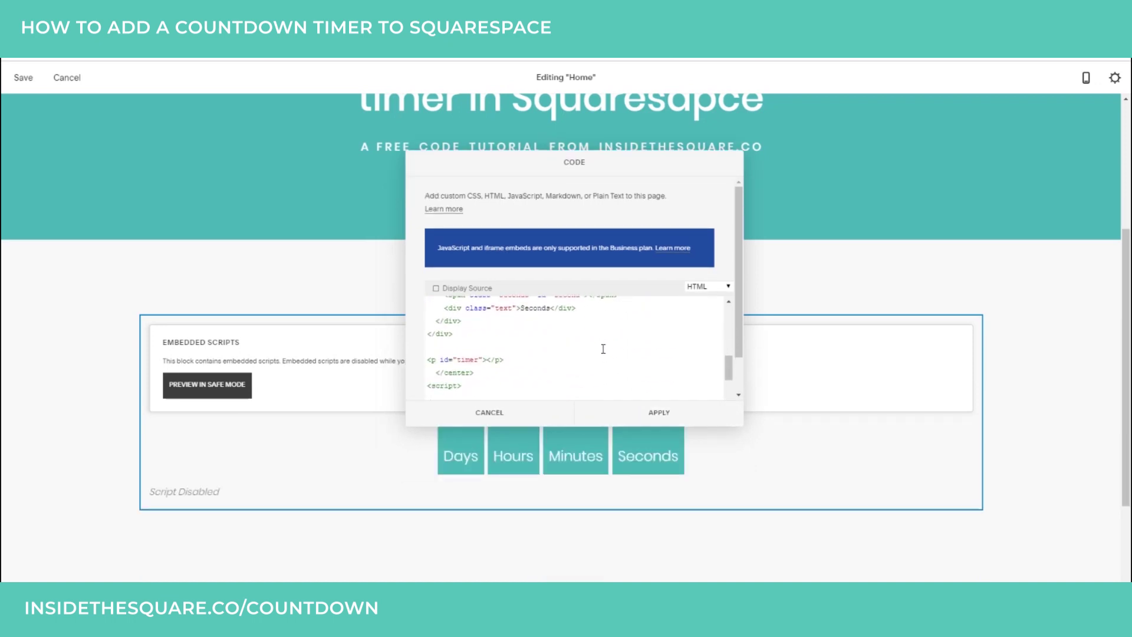
left_click_drag(618, 352, 533, 349)
scroll(597, 353, "up", 5)
scroll(597, 354, "up", 5)
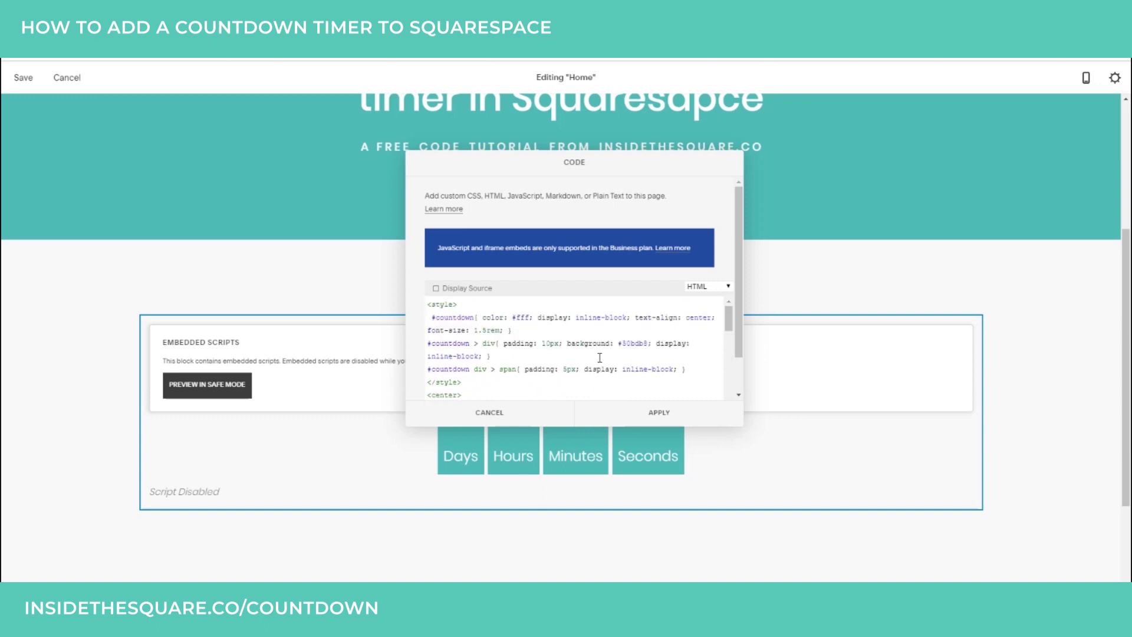
left_click_drag(648, 343, 618, 343)
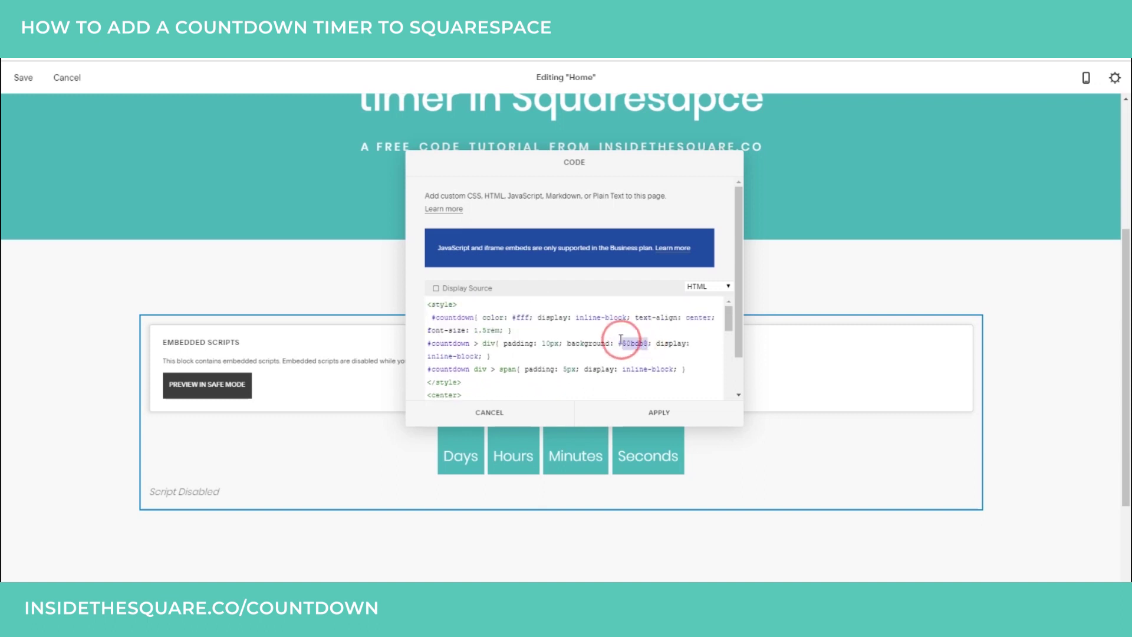
left_click_drag(557, 158, 813, 179)
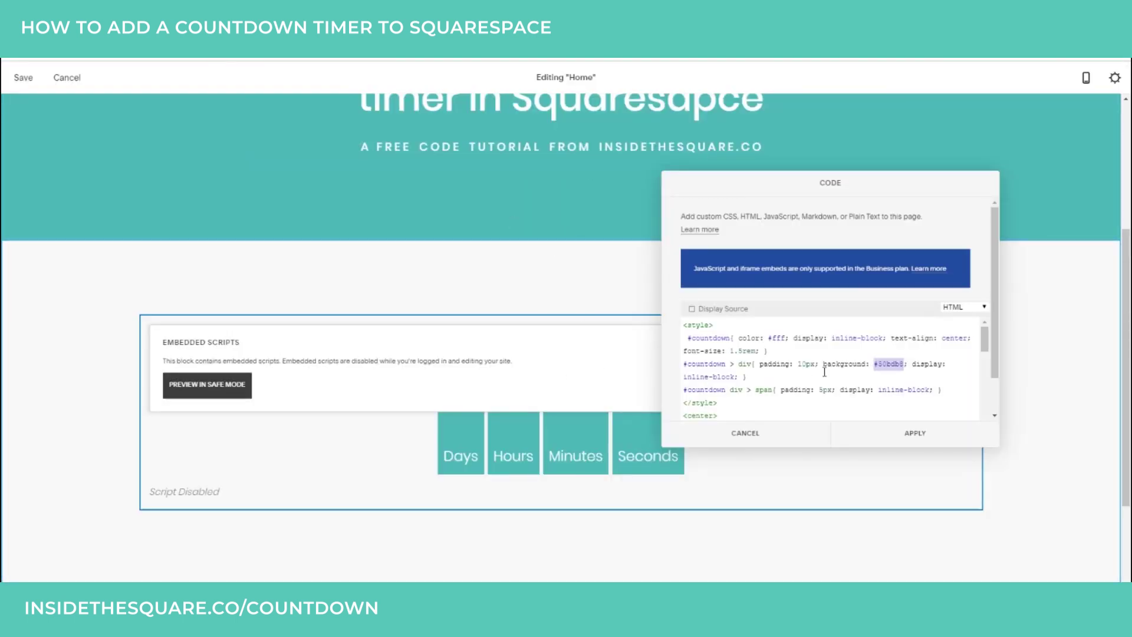
left_click(919, 435)
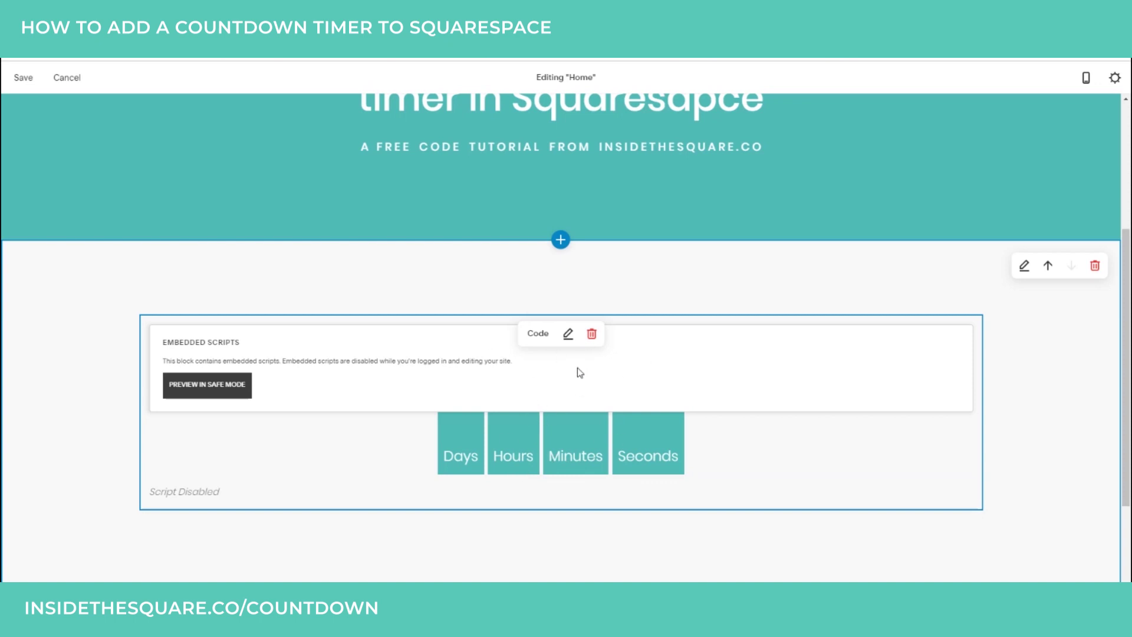
- Save the Home page and view the live countdown reading 74 Days, 23 Hours, 15 Minutes
left_click(24, 76)
mouse_move(227, 625)
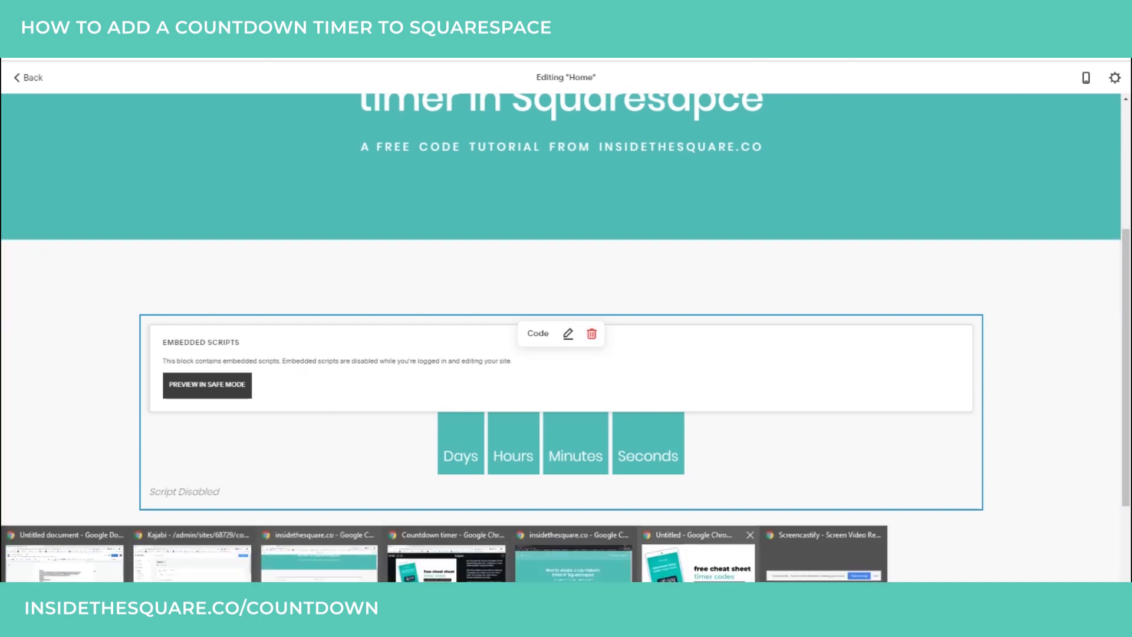
left_click(572, 557)
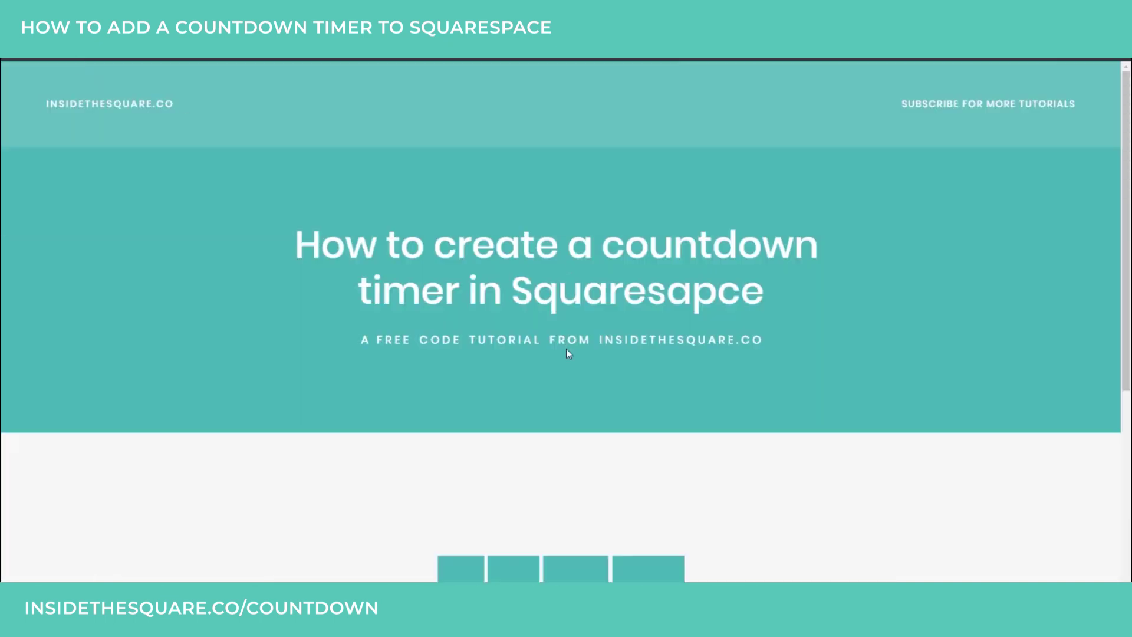
scroll(696, 341, "down", 3)
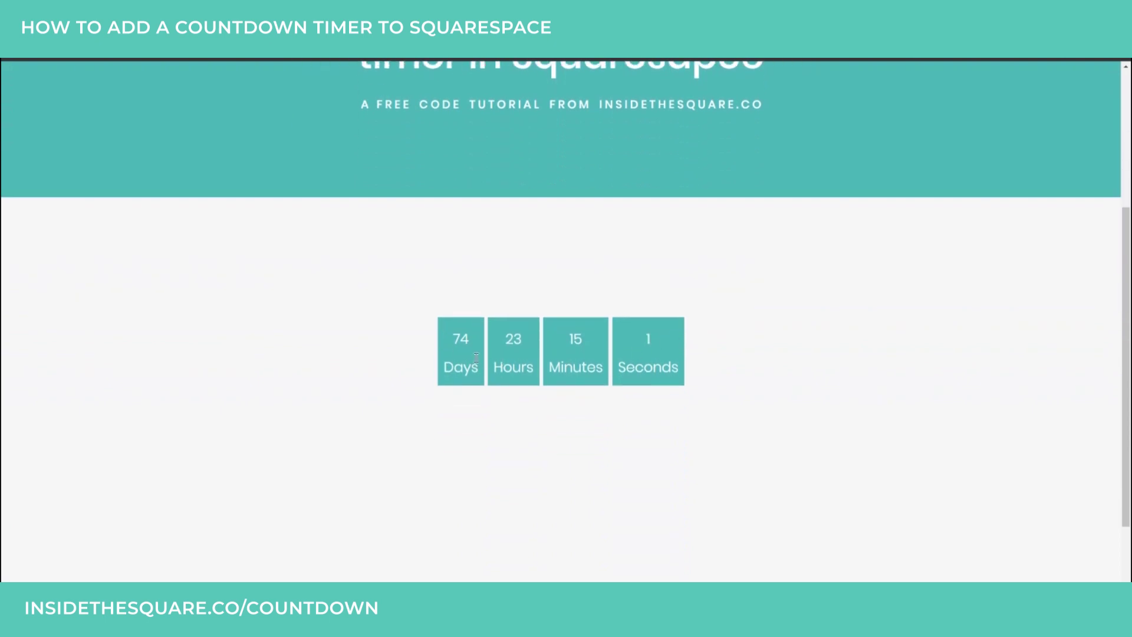